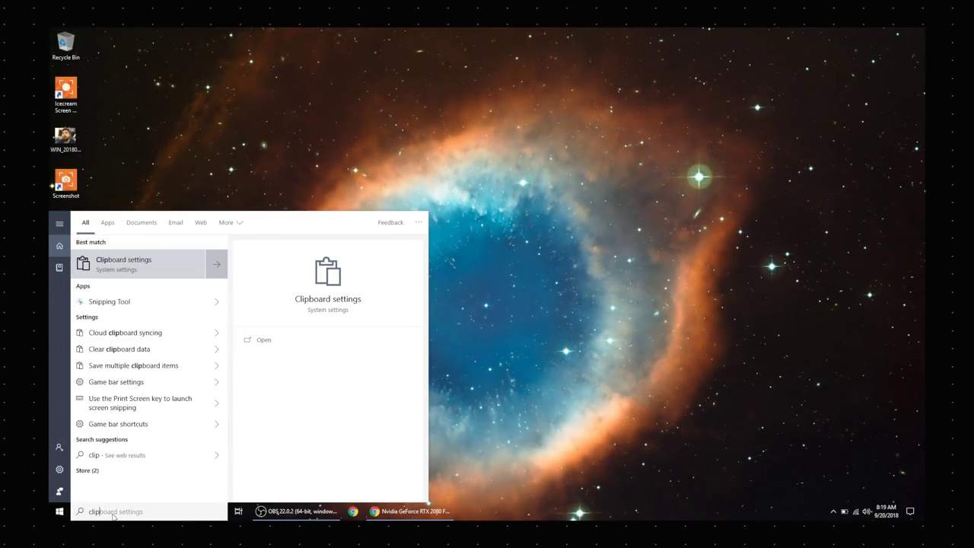
Open the Clipboard settings and turn on clipboard history and syncing across devices
{"action": "key", "text": "Return"}
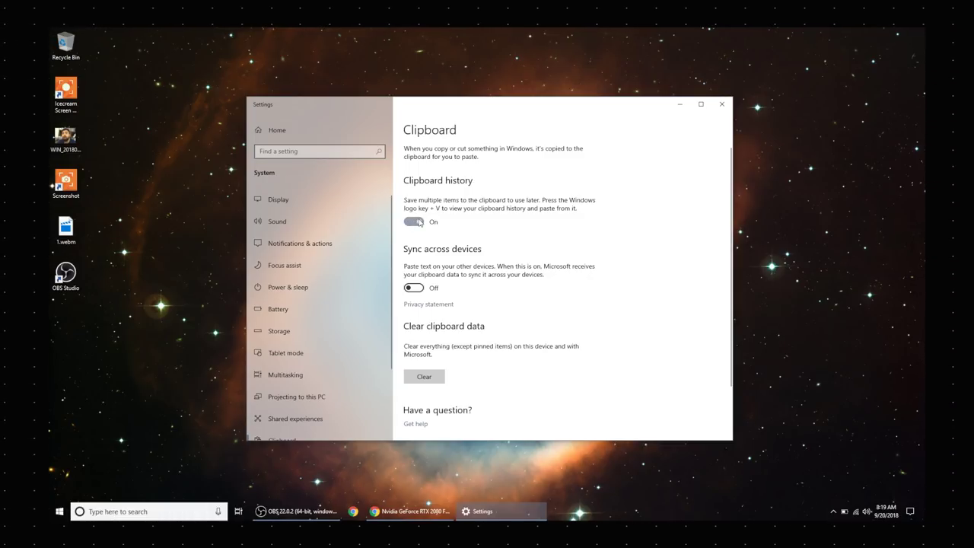
{"action": "left_click", "coordinate": [413, 287]}
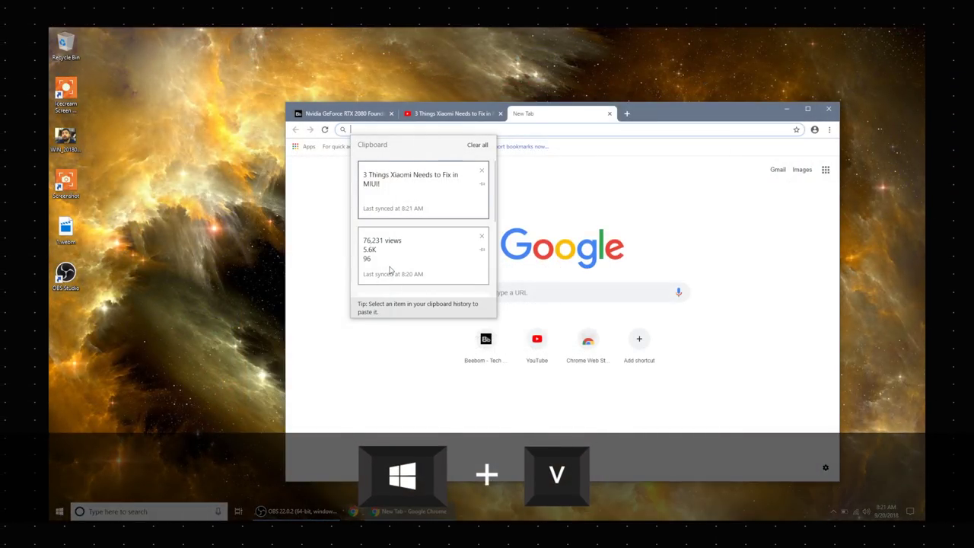
Browse the saved text and image entries in the clipboard history
{"action": "scroll", "coordinate": [390, 270], "scroll_direction": "down", "scroll_amount": 6}
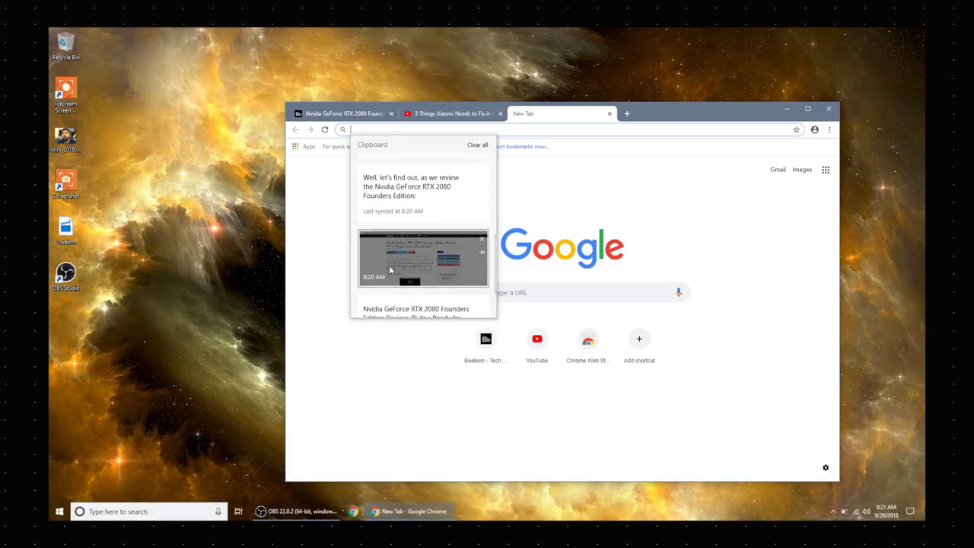
{"action": "scroll", "coordinate": [390, 270], "scroll_direction": "down", "scroll_amount": 1}
{"action": "scroll", "coordinate": [391, 269], "scroll_direction": "up", "scroll_amount": 1}
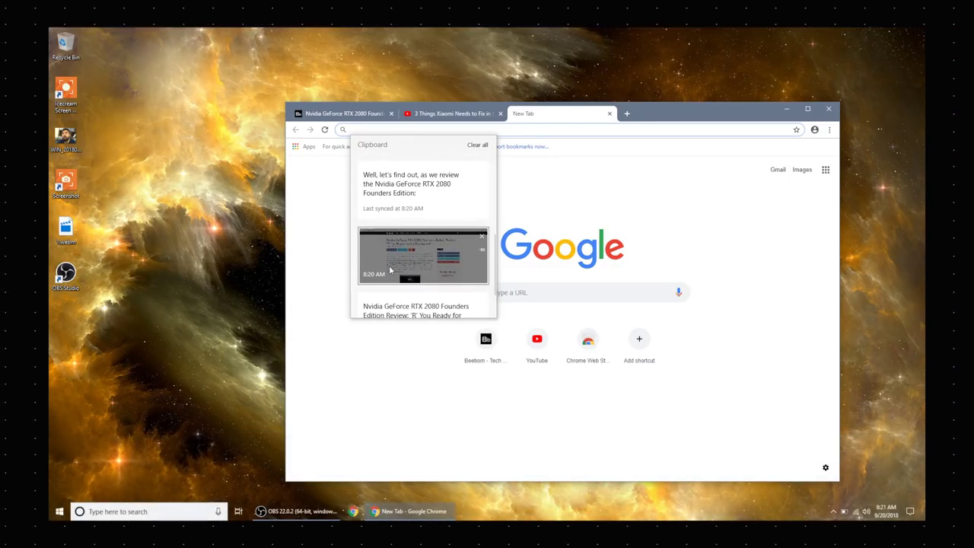
{"action": "scroll", "coordinate": [390, 269], "scroll_direction": "up", "scroll_amount": 1}
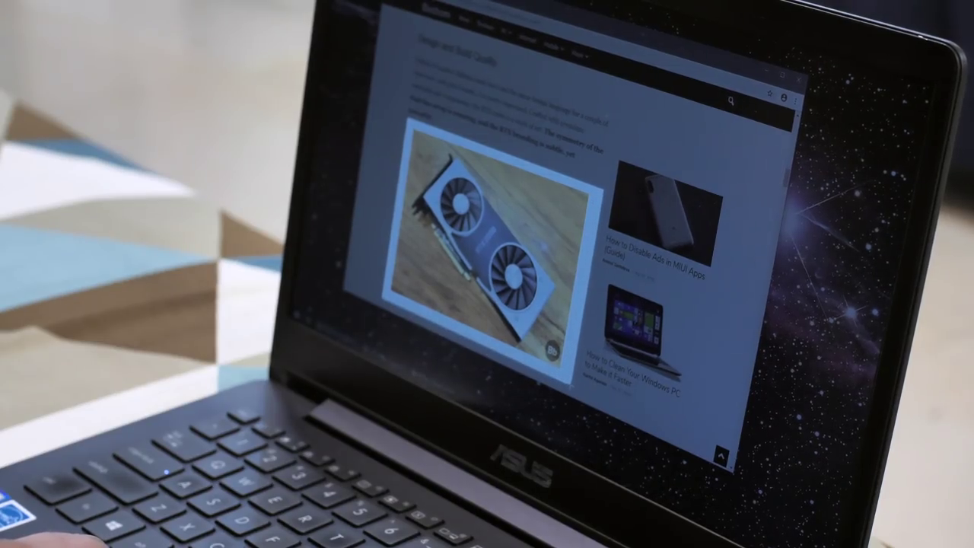
{"action": "left_click_drag", "start_coordinate": [569, 379], "coordinate": [569, 379]}
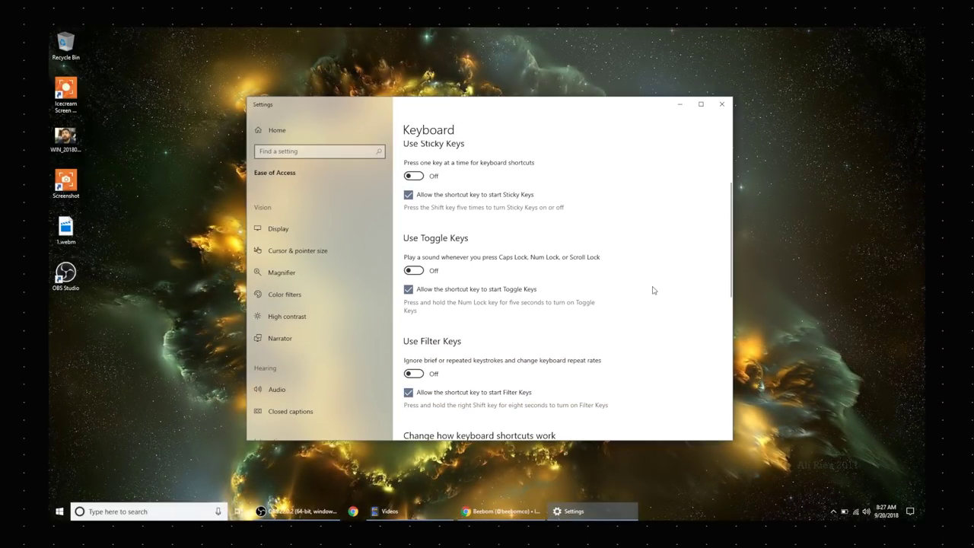
Enable the Print Screen shortcut for screen snipping in the Ease of Access keyboard settings
{"action": "scroll", "coordinate": [652, 290], "scroll_direction": "down", "scroll_amount": 1}
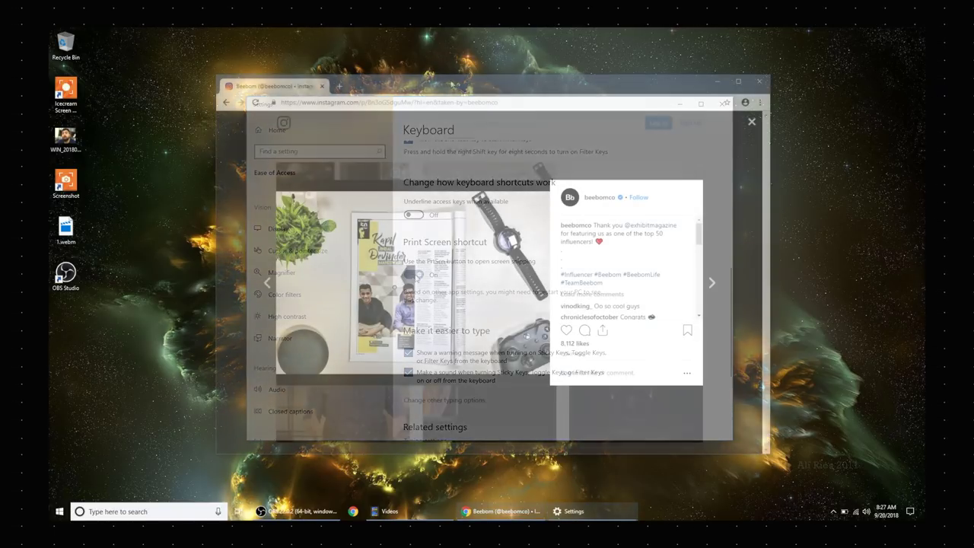
Capture a rectangular snip of the magazine photo in the Instagram post and open the snip for markup
{"action": "key", "text": "super+shift+s"}
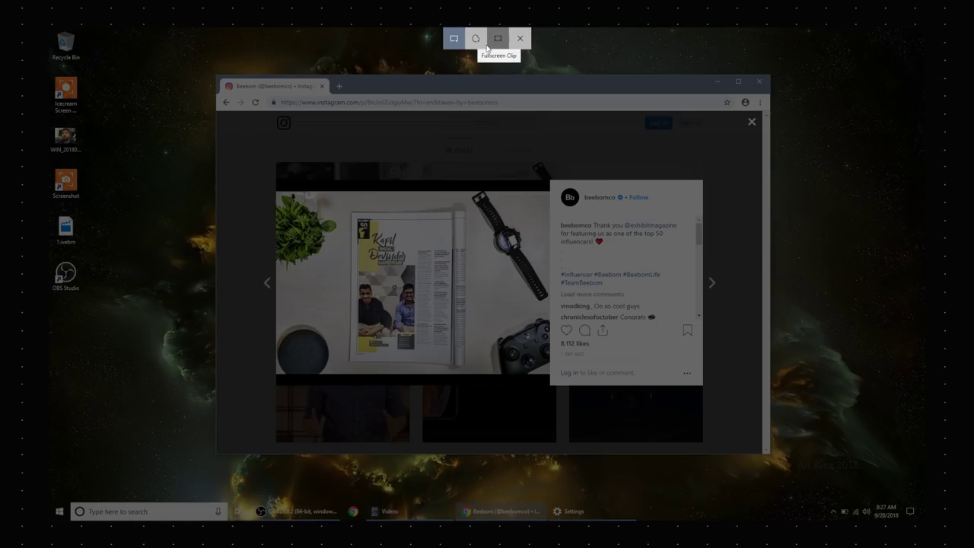
{"action": "left_click_drag", "start_coordinate": [276, 191], "coordinate": [549, 374]}
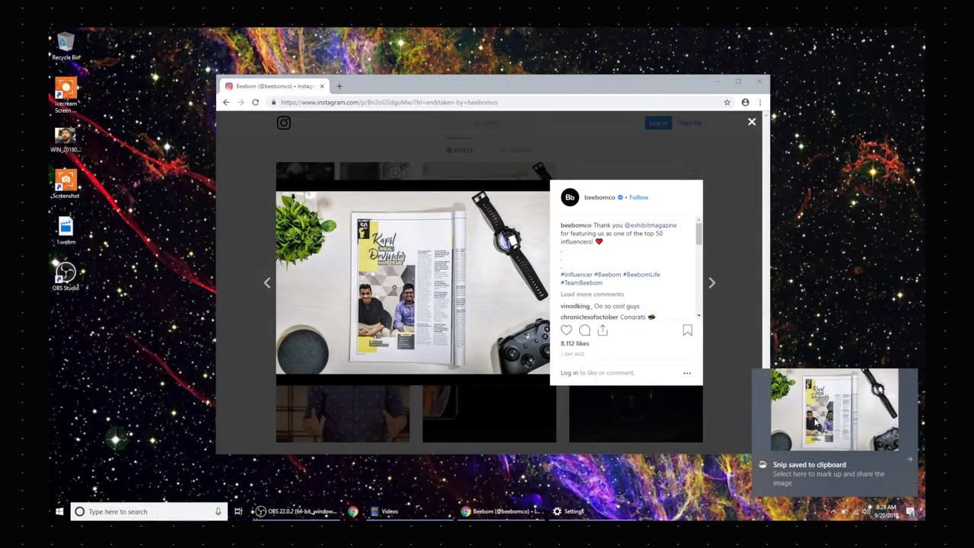
{"action": "left_click", "coordinate": [817, 422]}
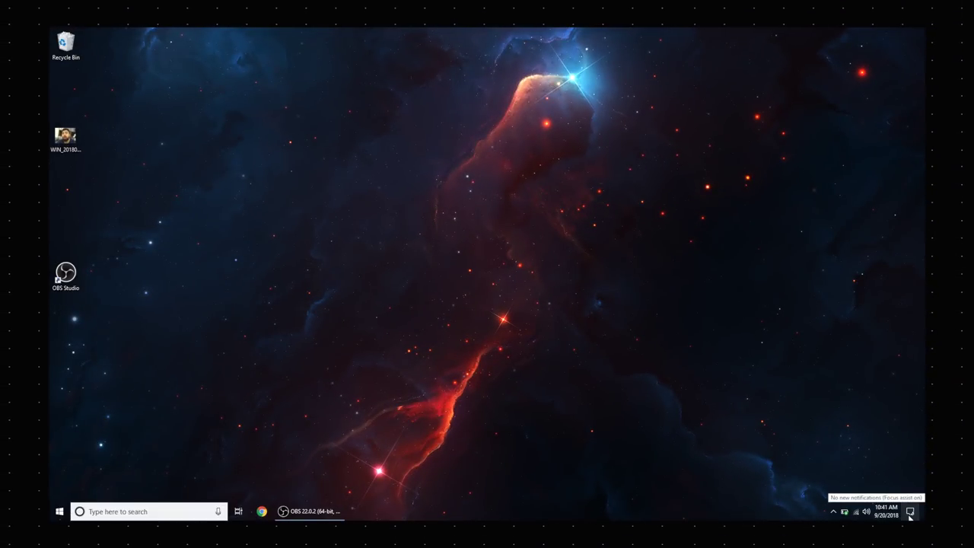
Turn on Nearby sharing and share the desktop photo WIN_20180920_07_35_25_Pro.jpg with the first nearby computer offered
{"action": "left_click", "coordinate": [909, 512]}
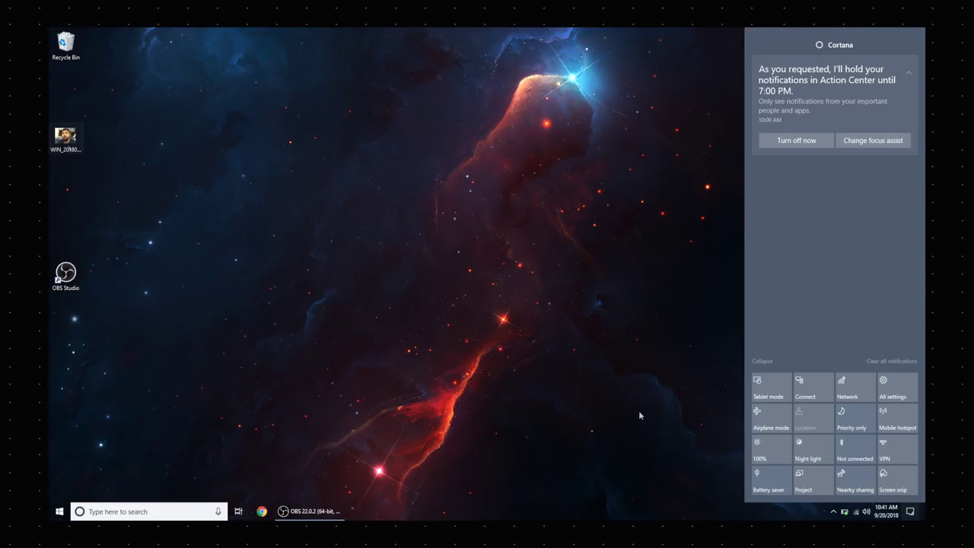
{"action": "right_click", "coordinate": [67, 145]}
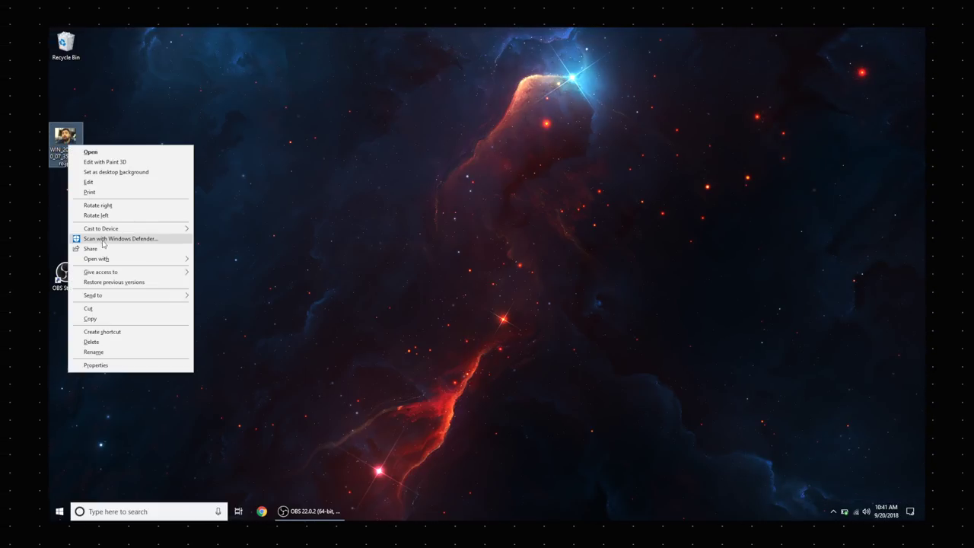
{"action": "left_click", "coordinate": [100, 249]}
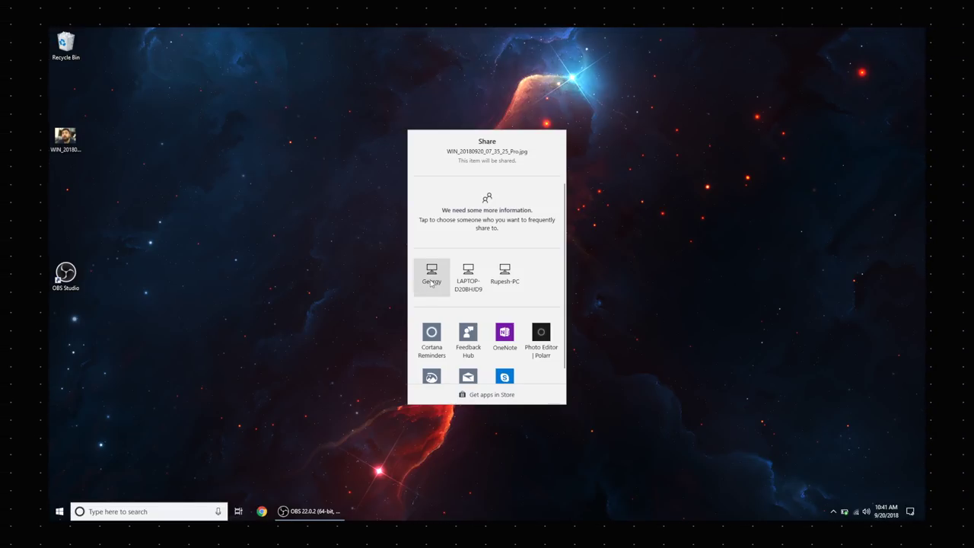
{"action": "left_click", "coordinate": [431, 276]}
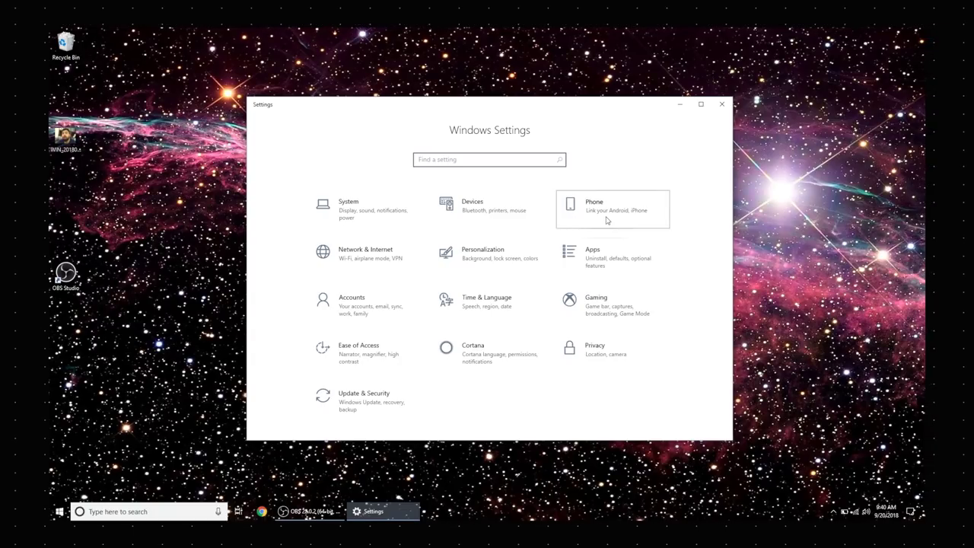
Start linking a phone from the Phone settings and continue to the app permissions on the phone
{"action": "left_click", "coordinate": [606, 220]}
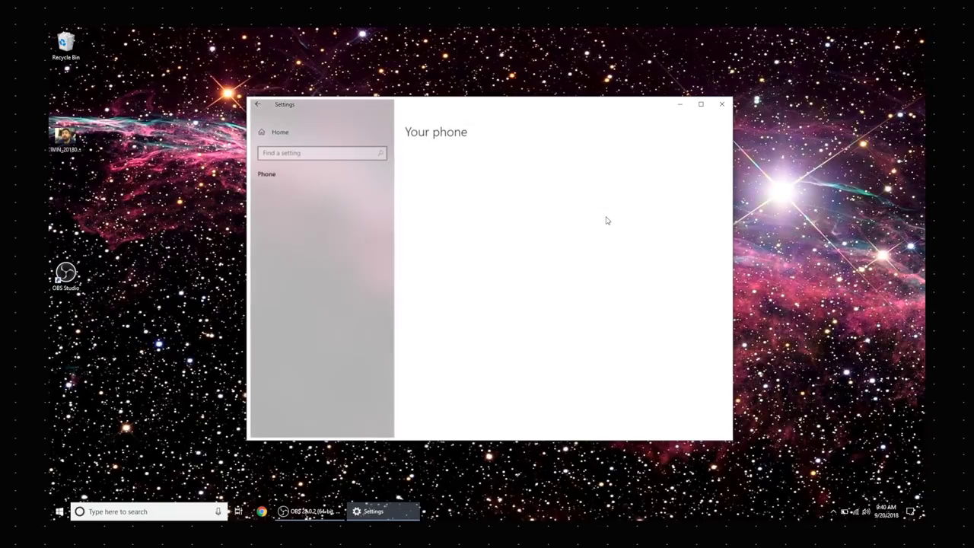
{"action": "left_click", "coordinate": [544, 225]}
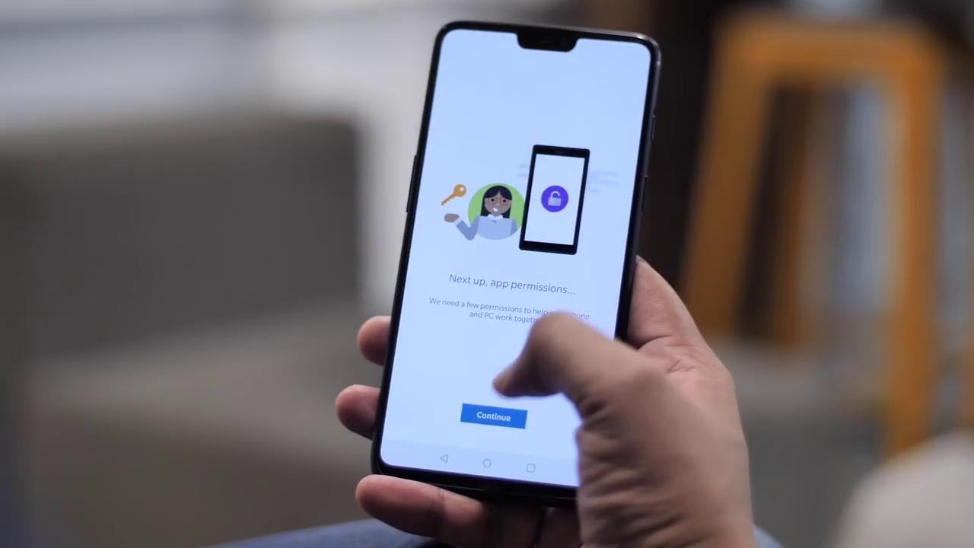
{"action": "left_click", "coordinate": [493, 416]}
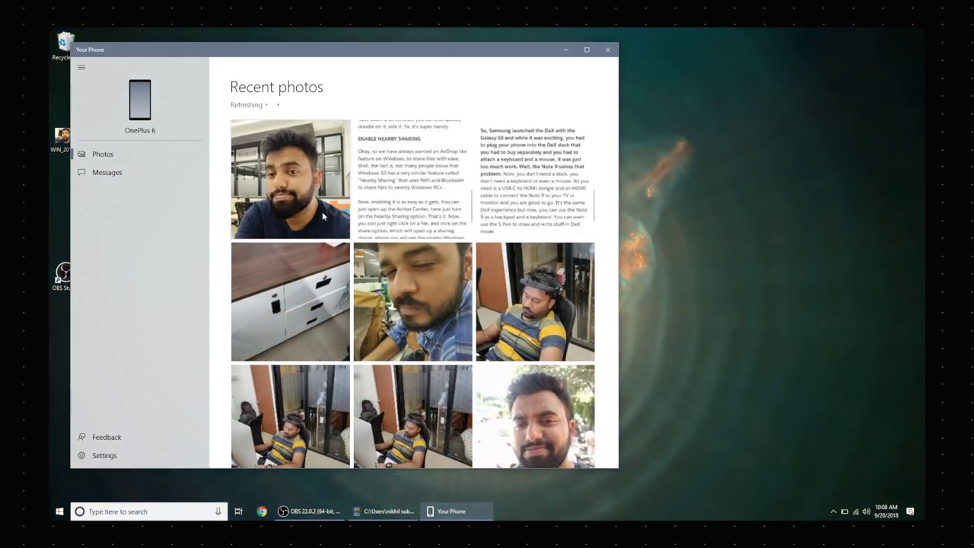
Open the first photo among the linked phone's recent photos
{"action": "double_click", "coordinate": [286, 186]}
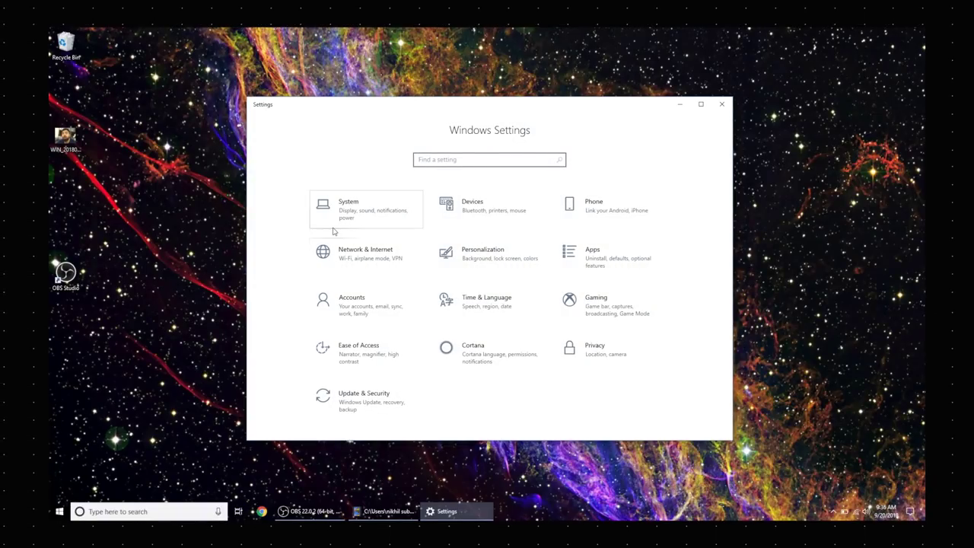
Open the Focus assist settings and allow Priority only notifications
{"action": "left_click", "coordinate": [332, 227]}
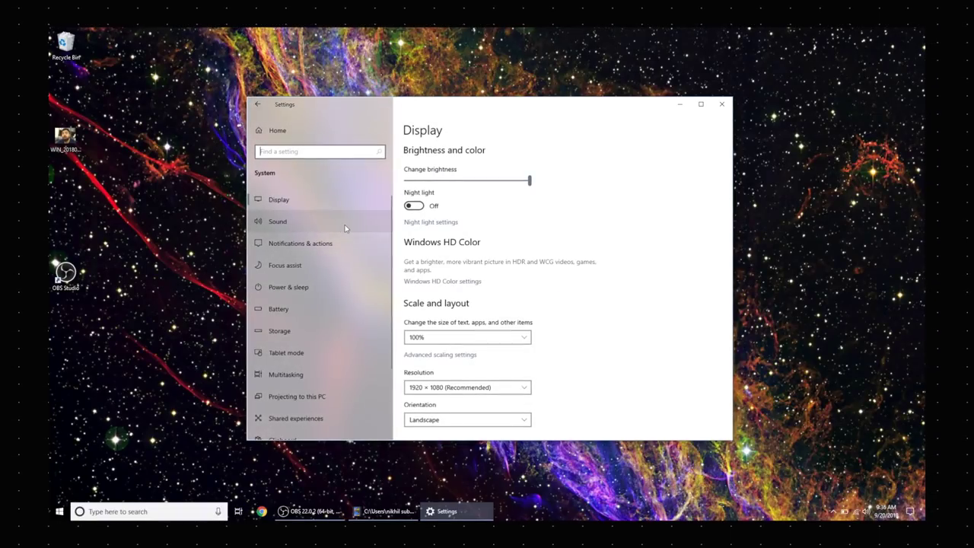
{"action": "left_click", "coordinate": [317, 265]}
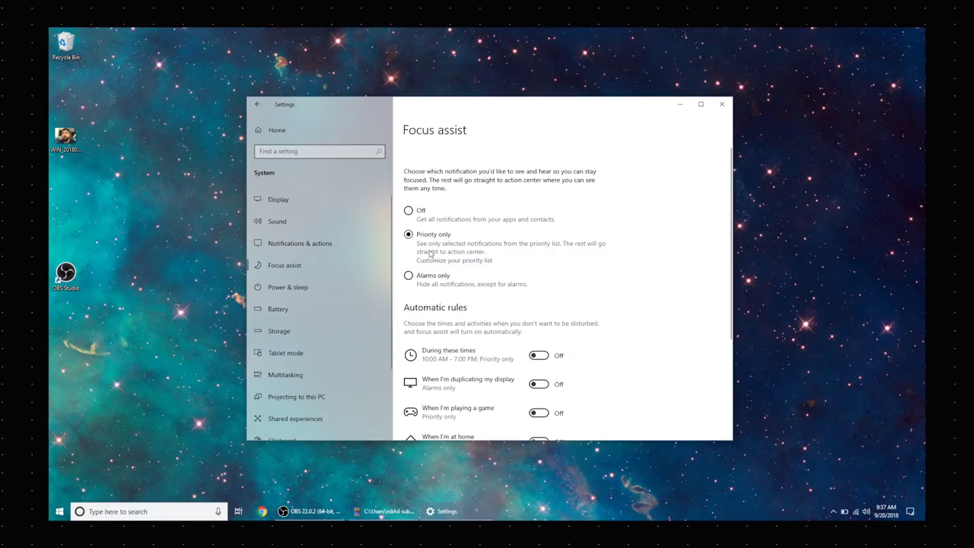
Turn on the automatic Focus assist rules for 10:00 AM to 7:00 PM and for being at home
{"action": "scroll", "coordinate": [488, 288], "scroll_direction": "down", "scroll_amount": 2}
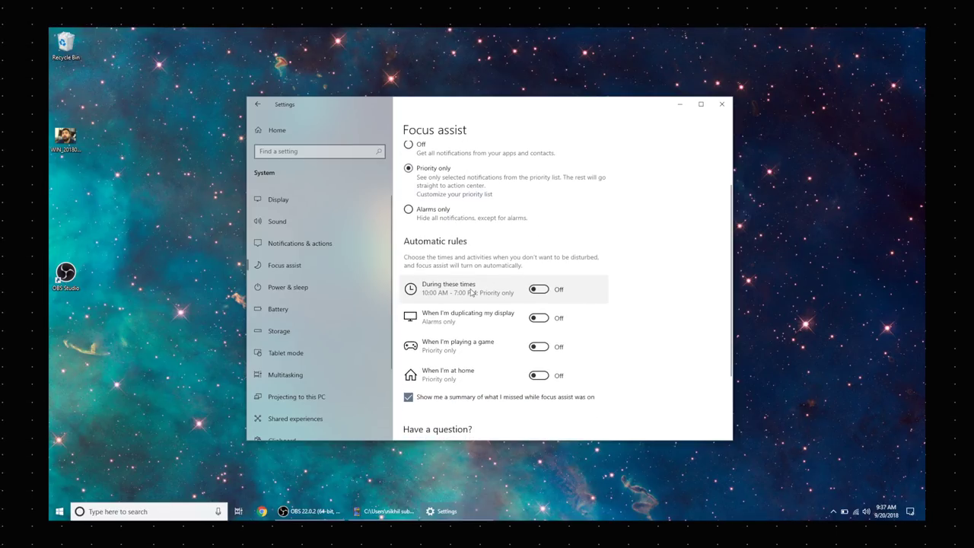
{"action": "left_click", "coordinate": [471, 293]}
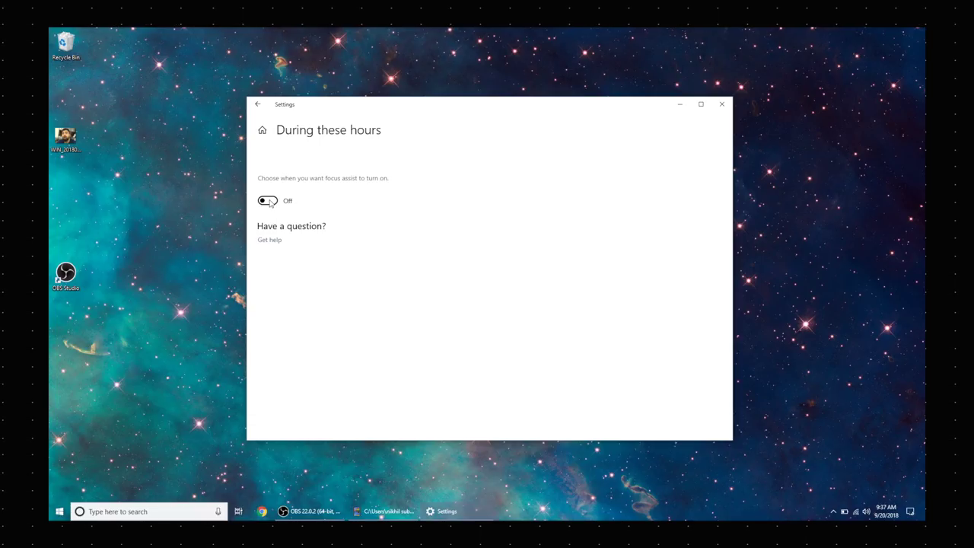
{"action": "left_click", "coordinate": [270, 203]}
{"action": "key", "text": "alt+Left"}
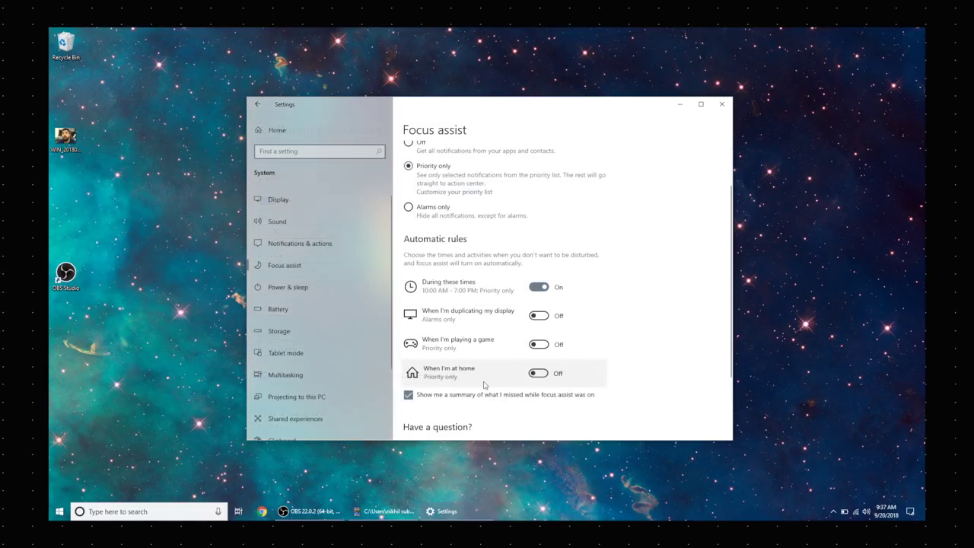
{"action": "left_click", "coordinate": [482, 384]}
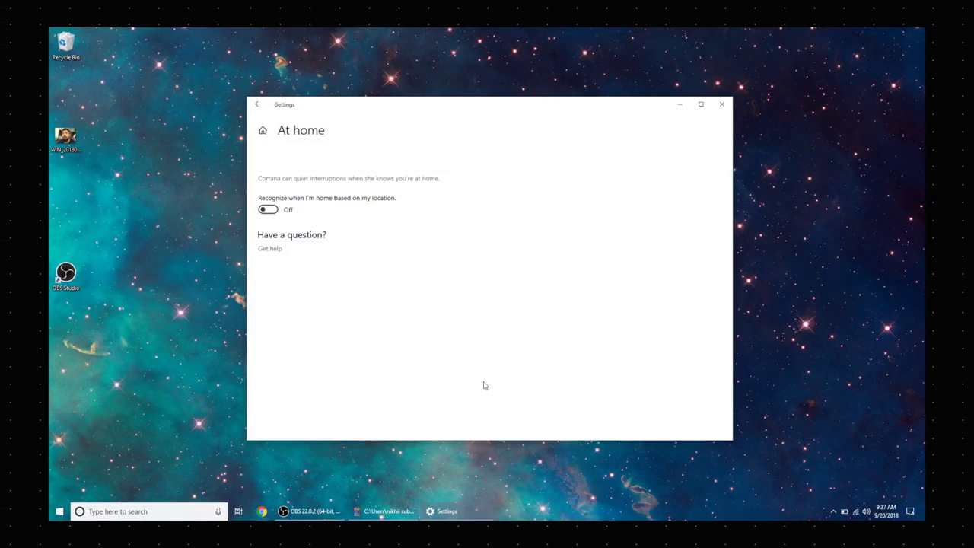
{"action": "left_click", "coordinate": [272, 210]}
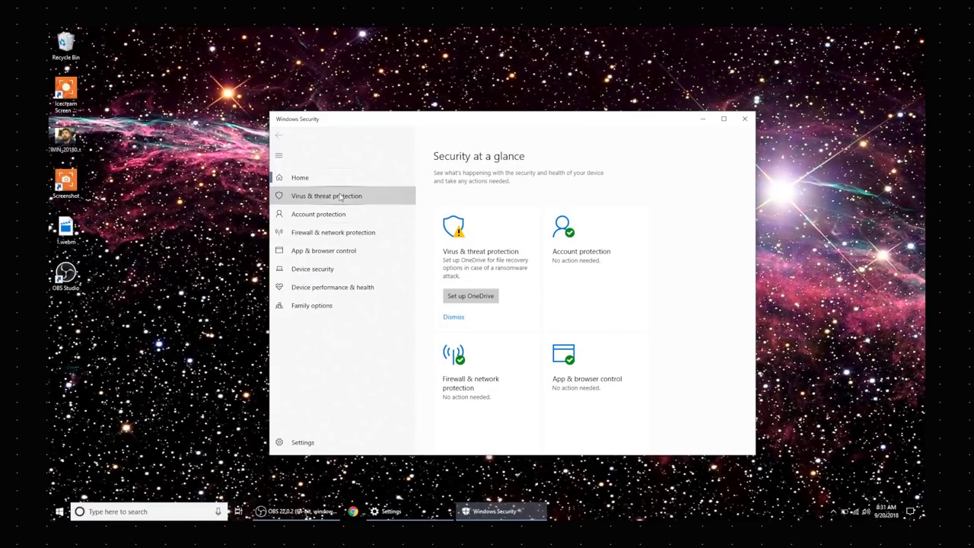
Turn on Controlled folder access in the Ransomware protection settings of Windows Security
{"action": "scroll", "coordinate": [521, 278], "scroll_direction": "down", "scroll_amount": 5}
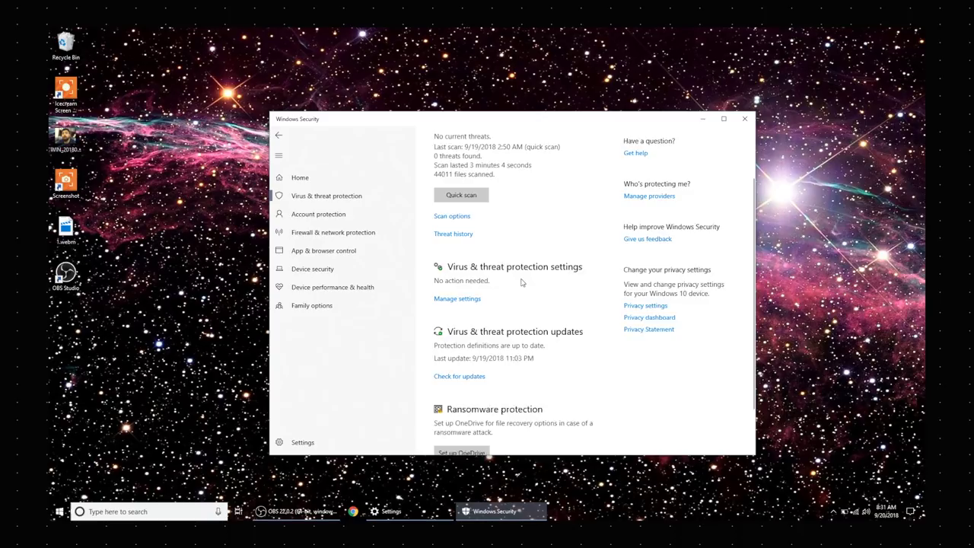
{"action": "left_click", "coordinate": [445, 253]}
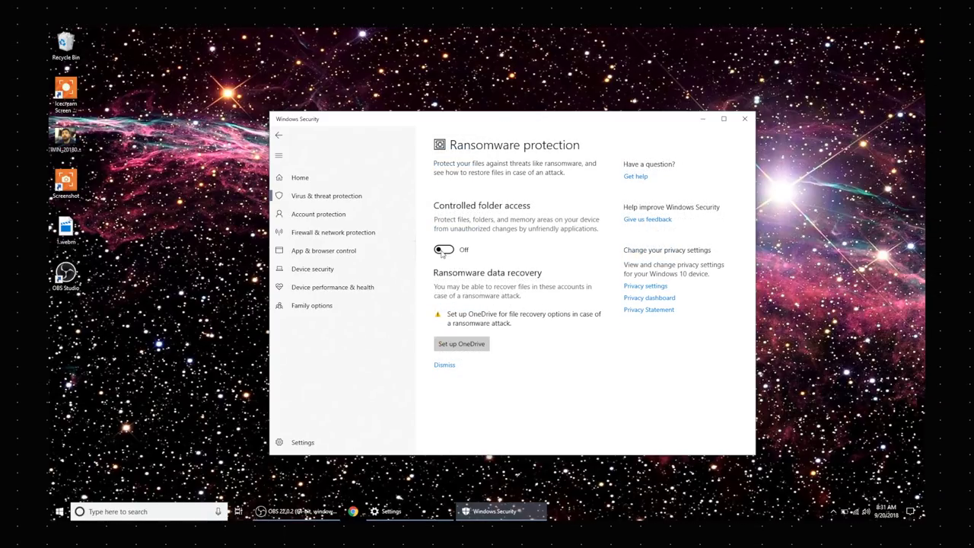
{"action": "left_click", "coordinate": [443, 250]}
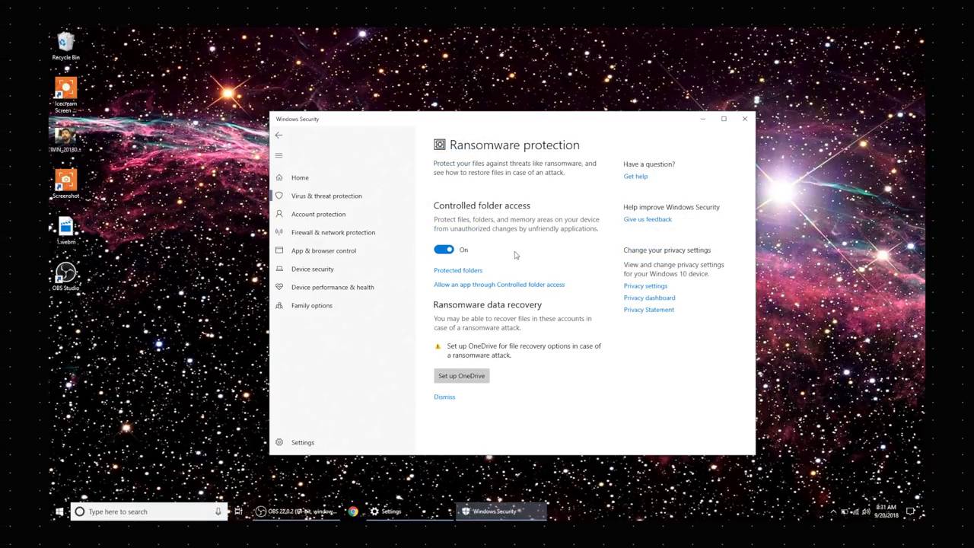
Add Super Important Sensitive Folder from Documents to the protected folders and dismiss the OneDrive recovery recommendation
{"action": "left_click", "coordinate": [470, 277]}
{"action": "left_click", "coordinate": [494, 176]}
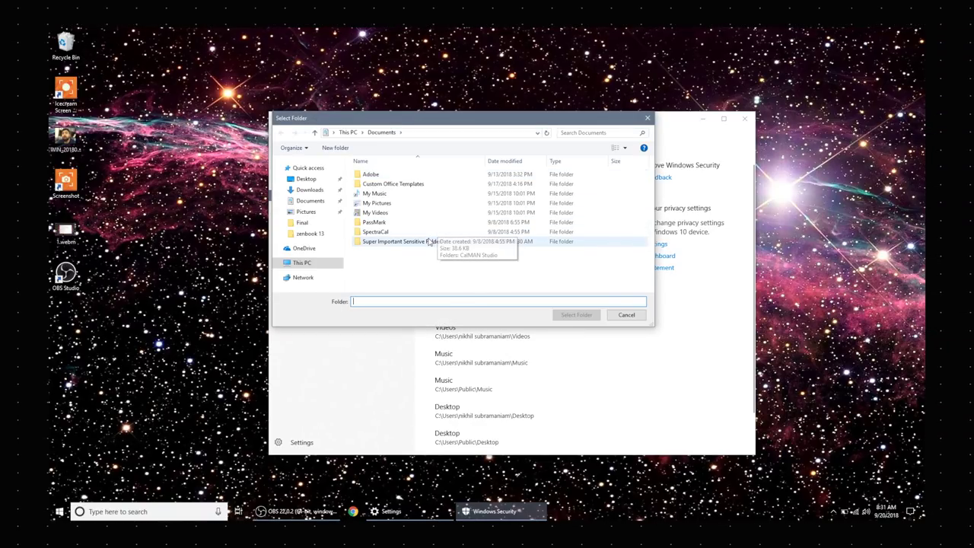
{"action": "double_click", "coordinate": [427, 242]}
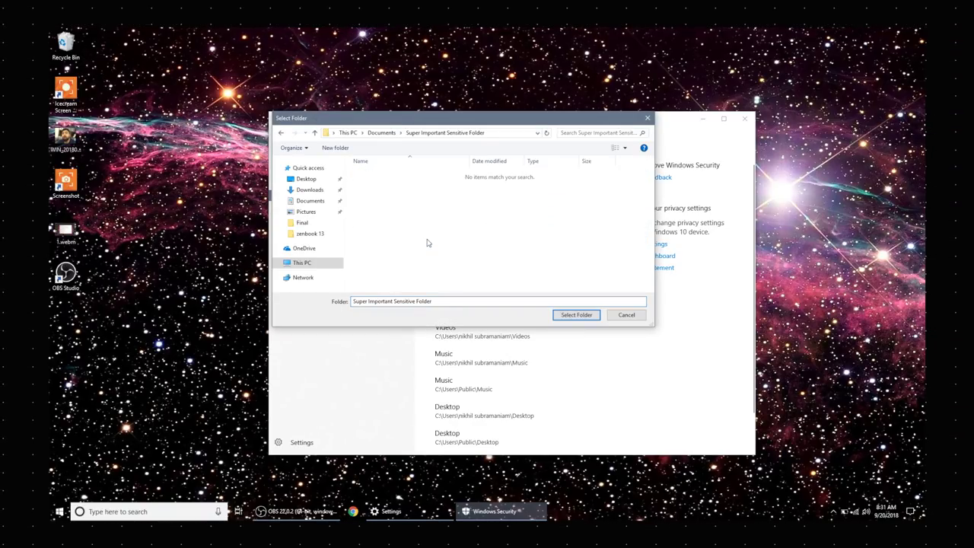
{"action": "left_click", "coordinate": [576, 314]}
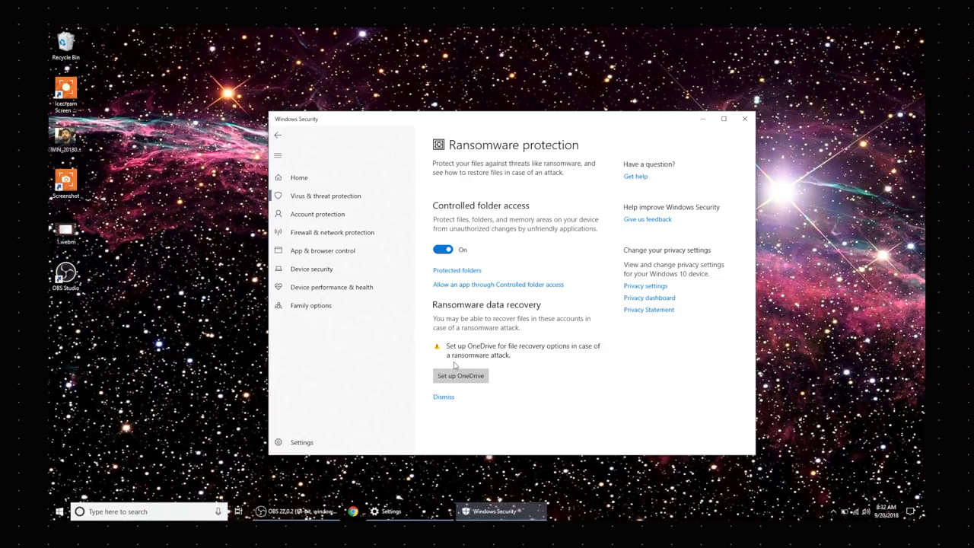
{"action": "left_click", "coordinate": [442, 396]}
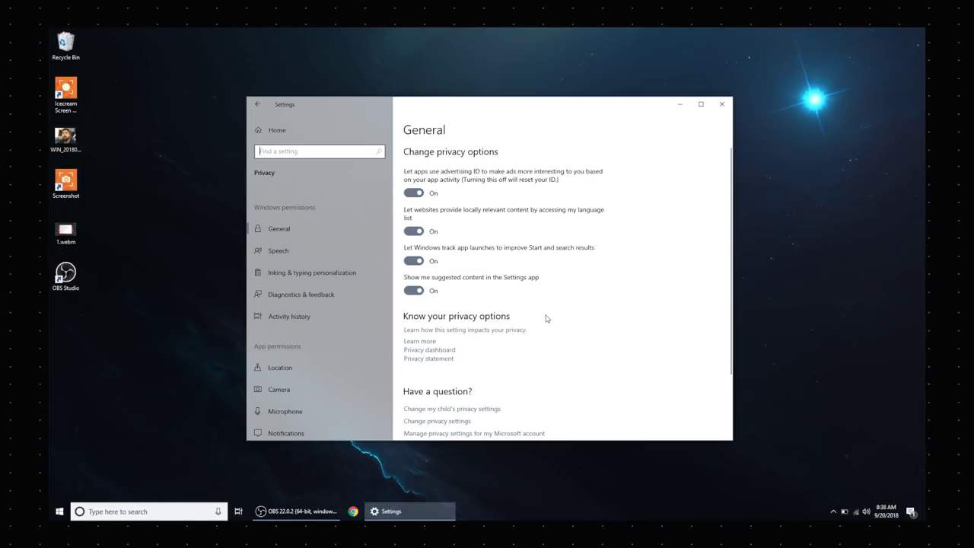
Turn off the general privacy options for advertising ID, language list access and app launch tracking
{"action": "left_click", "coordinate": [415, 194]}
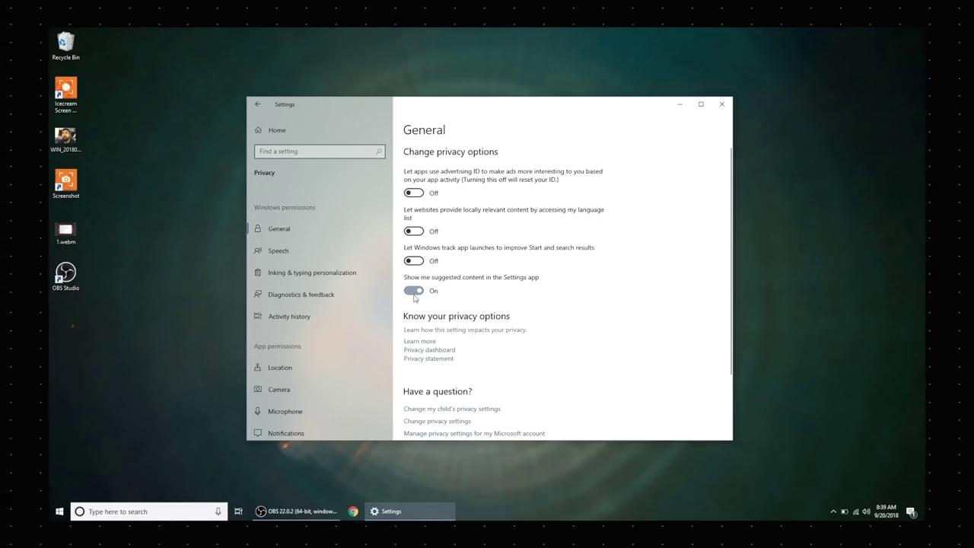
Check the Speech and the Inking & typing personalization privacy settings
{"action": "left_click", "coordinate": [316, 251]}
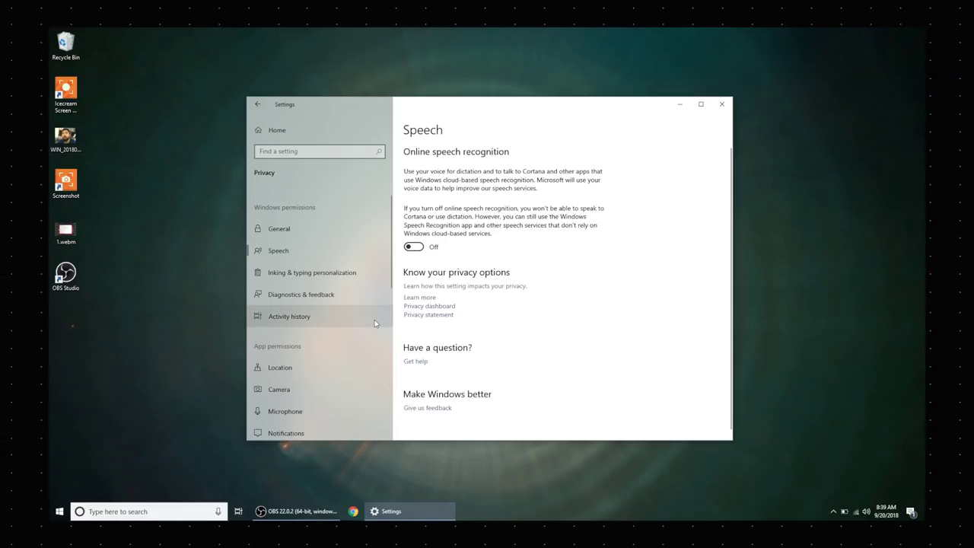
{"action": "left_click", "coordinate": [346, 271]}
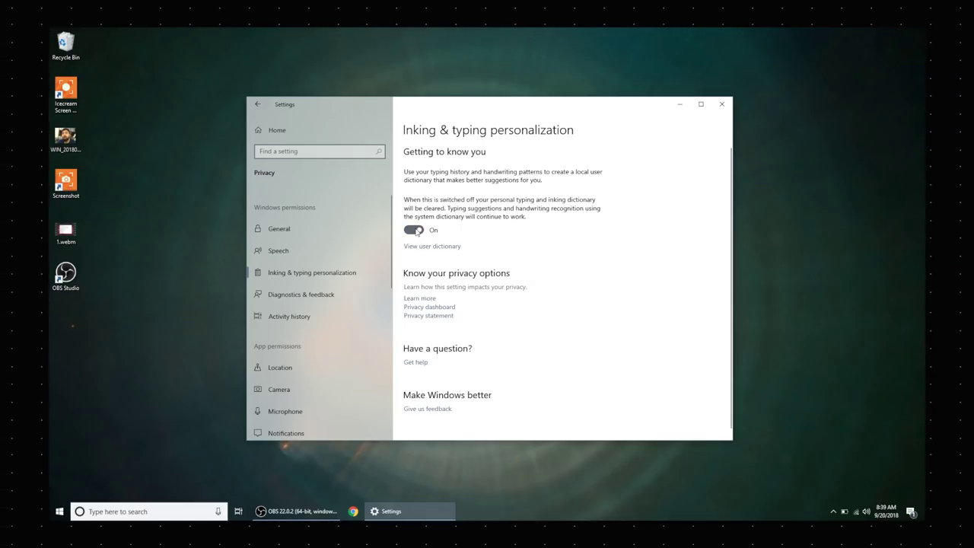
View the Timeline, and in Activity history turn off storing activity on this device and sending it to Microsoft
{"action": "left_click", "coordinate": [321, 317]}
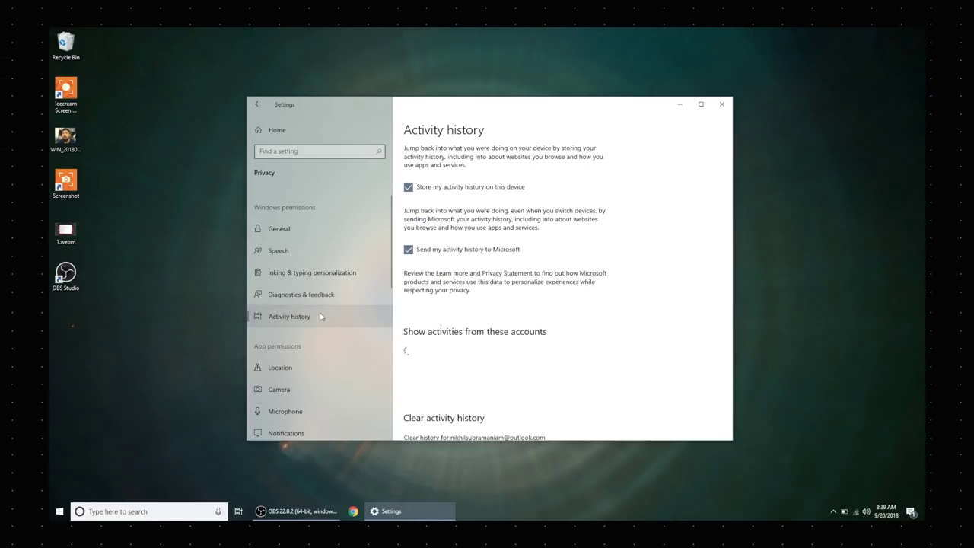
{"action": "left_click", "coordinate": [241, 516]}
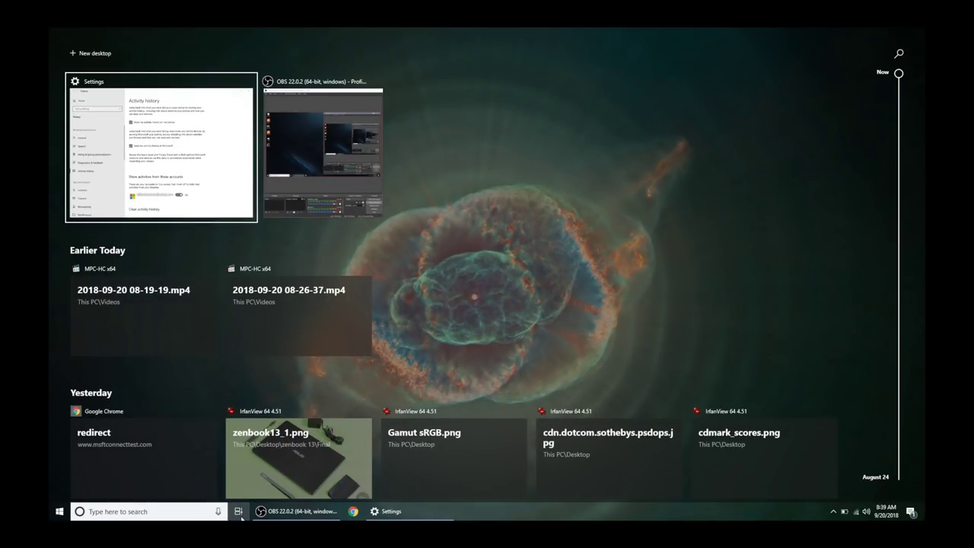
{"action": "left_click", "coordinate": [239, 512]}
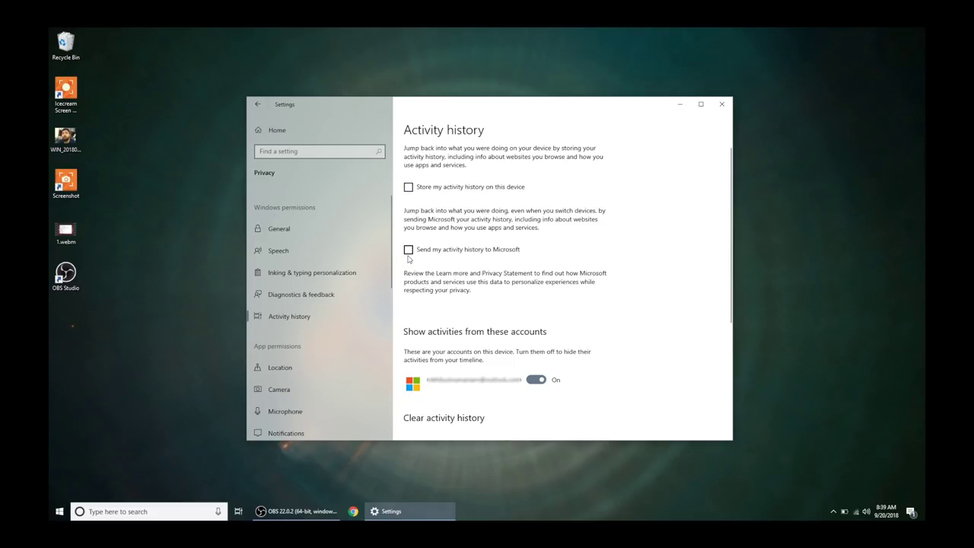
Check the Location privacy settings and turn off app access to the camera
{"action": "left_click", "coordinate": [291, 368]}
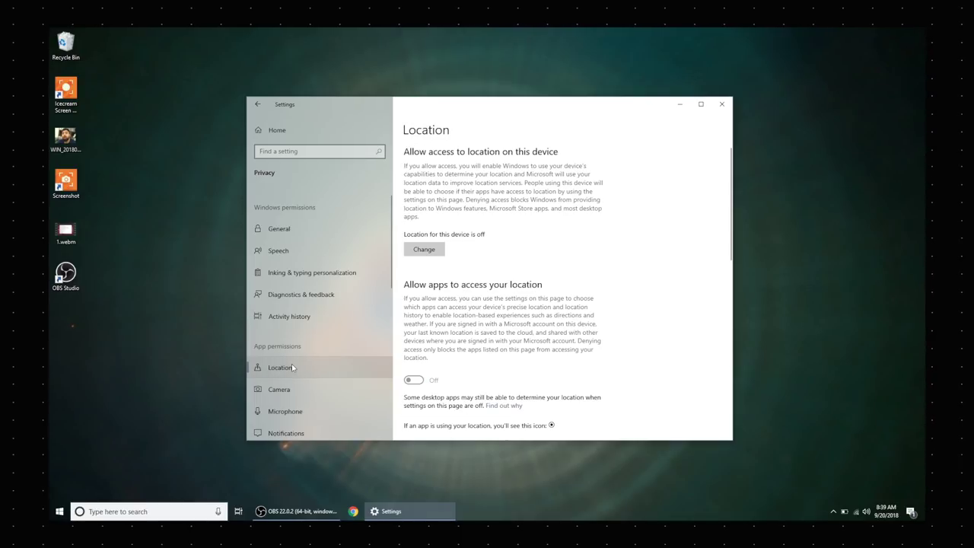
{"action": "scroll", "coordinate": [313, 336], "scroll_direction": "down", "scroll_amount": 2}
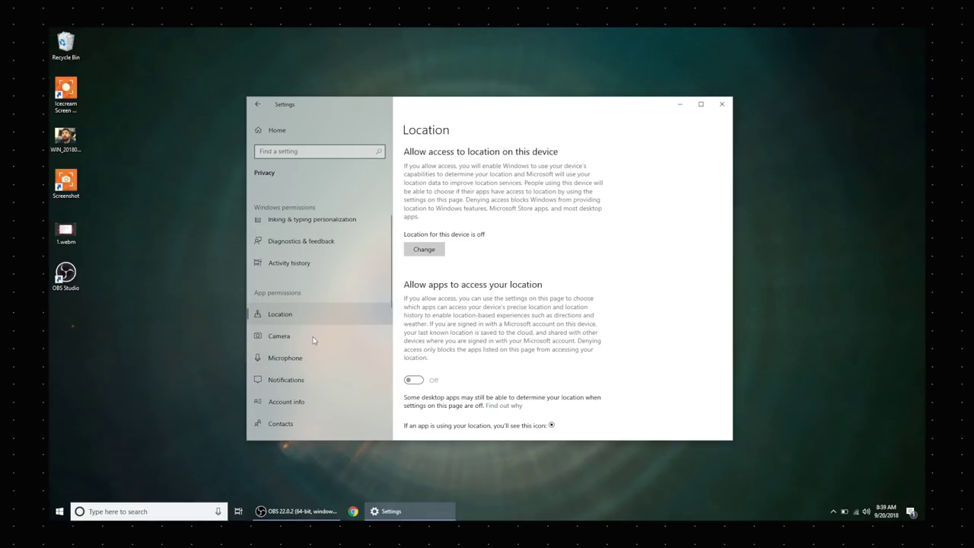
{"action": "left_click", "coordinate": [288, 317]}
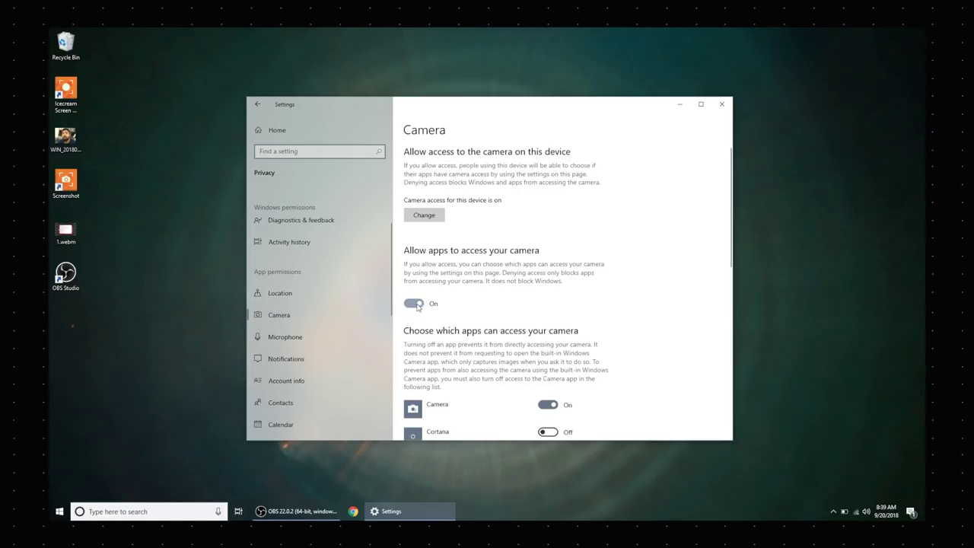
{"action": "left_click", "coordinate": [413, 304]}
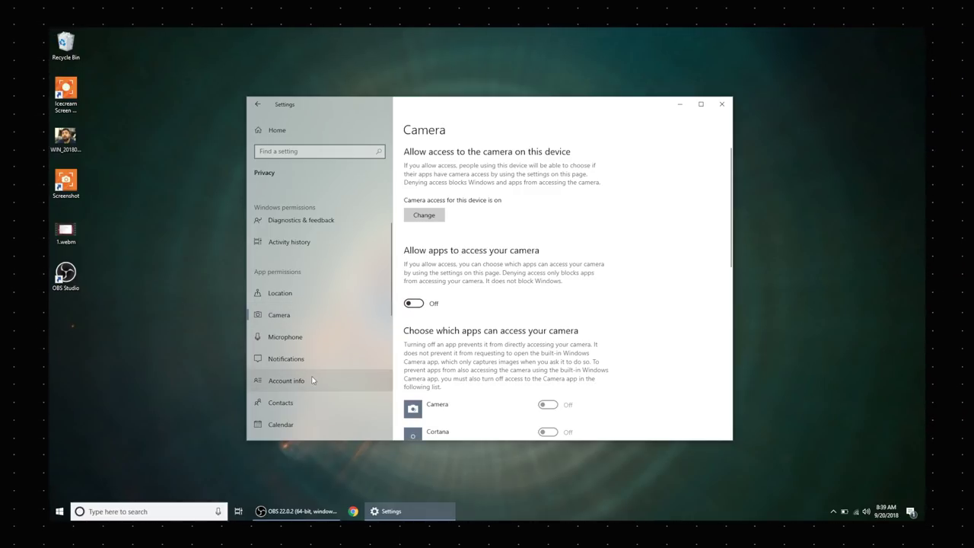
{"action": "left_click", "coordinate": [312, 342]}
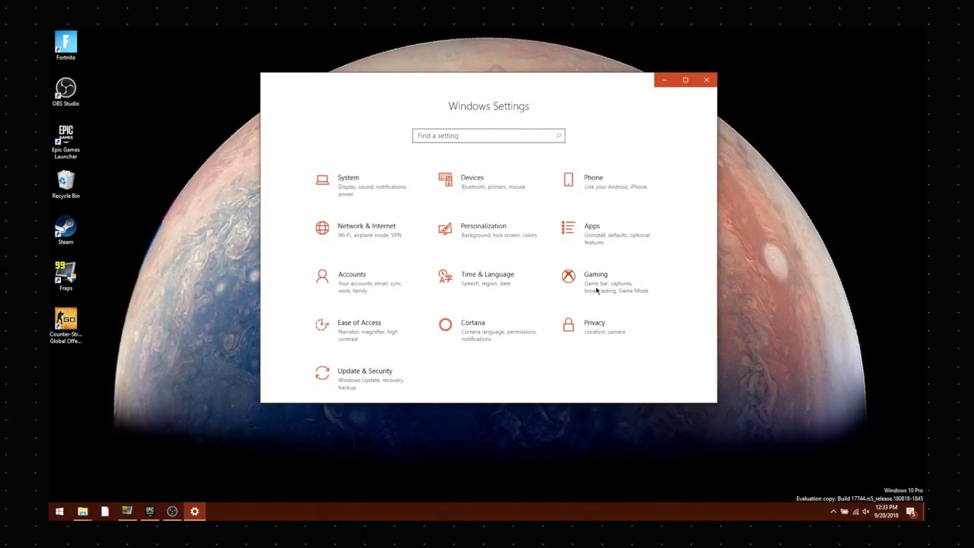
Open the Game Mode page of the Gaming settings
{"action": "left_click", "coordinate": [641, 292]}
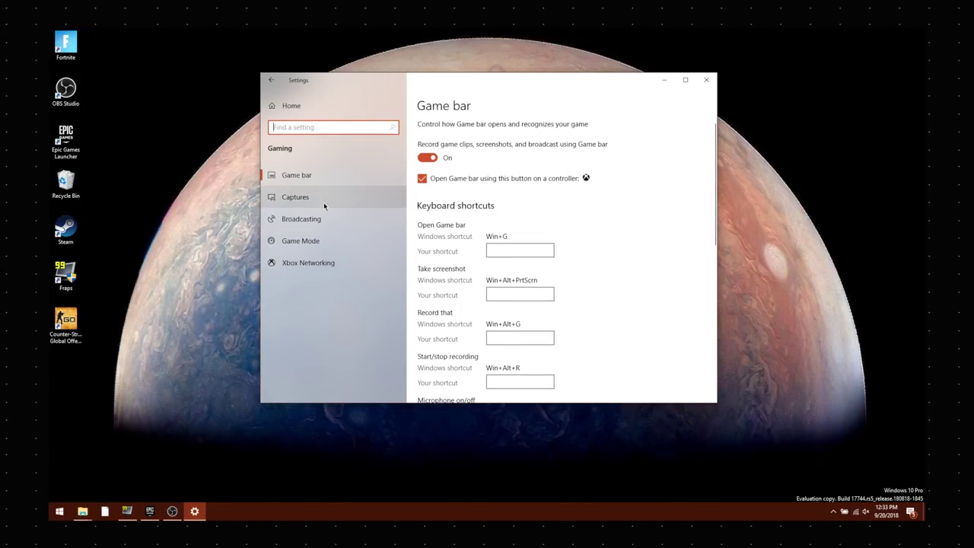
{"action": "left_click", "coordinate": [320, 240]}
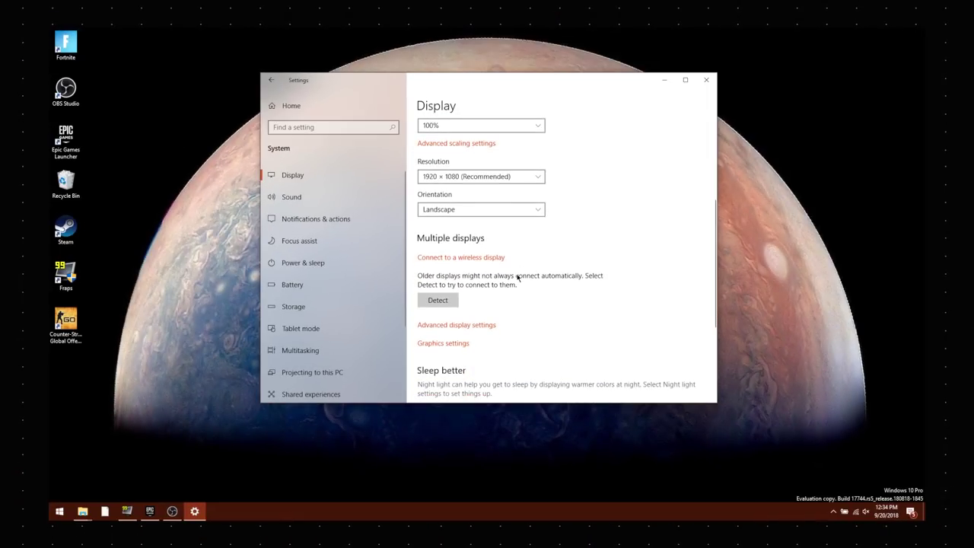
Add csgo.exe from the Counter-Strike Global Offensive folder to the Graphics settings as a classic app and save its graphics preference
{"action": "scroll", "coordinate": [494, 278], "scroll_direction": "down", "scroll_amount": 1}
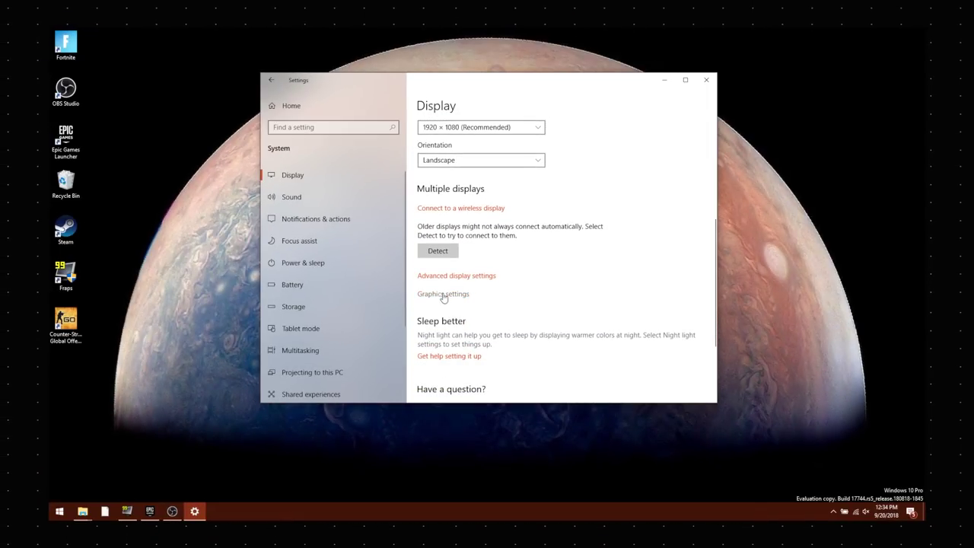
{"action": "left_click", "coordinate": [443, 294]}
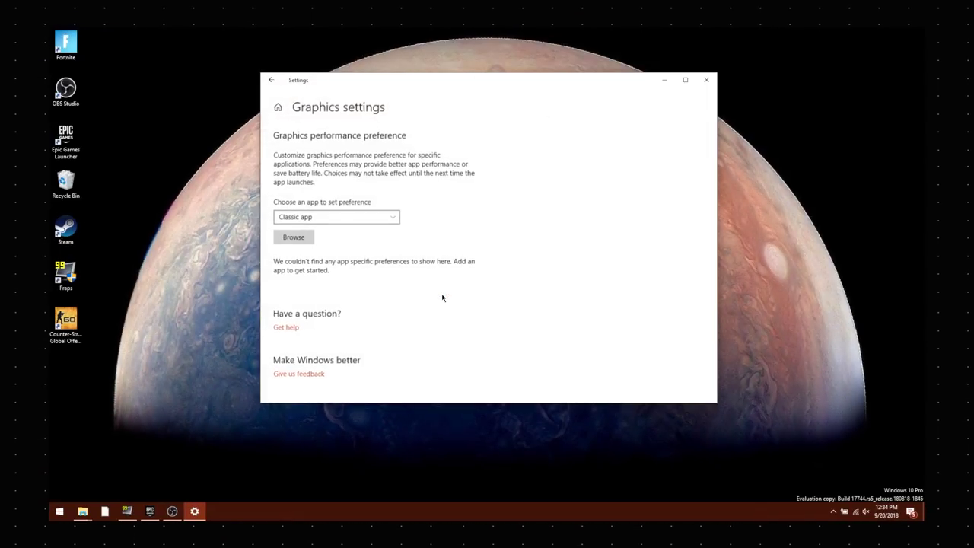
{"action": "left_click", "coordinate": [289, 237]}
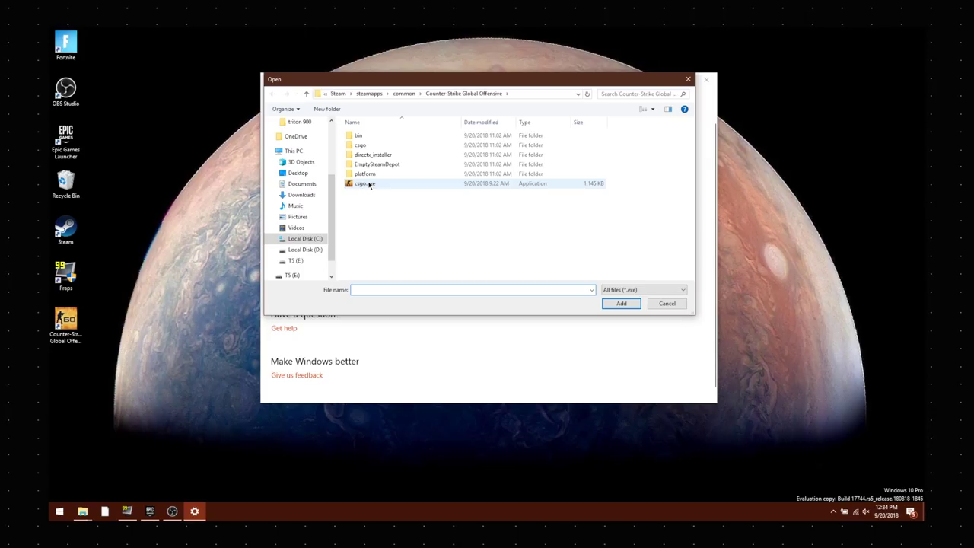
{"action": "double_click", "coordinate": [365, 184]}
{"action": "left_click", "coordinate": [404, 311]}
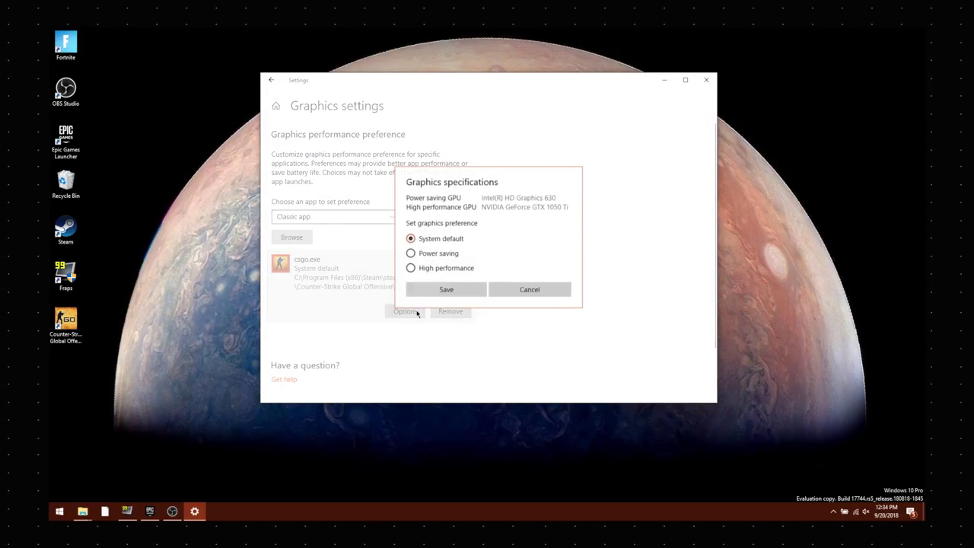
{"action": "left_click", "coordinate": [427, 287]}
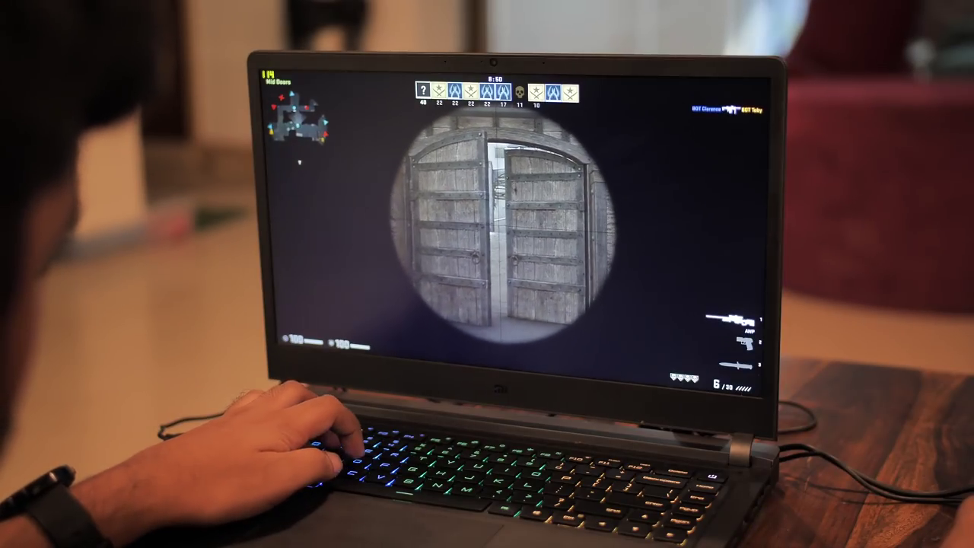
{"action": "key", "text": "w"}
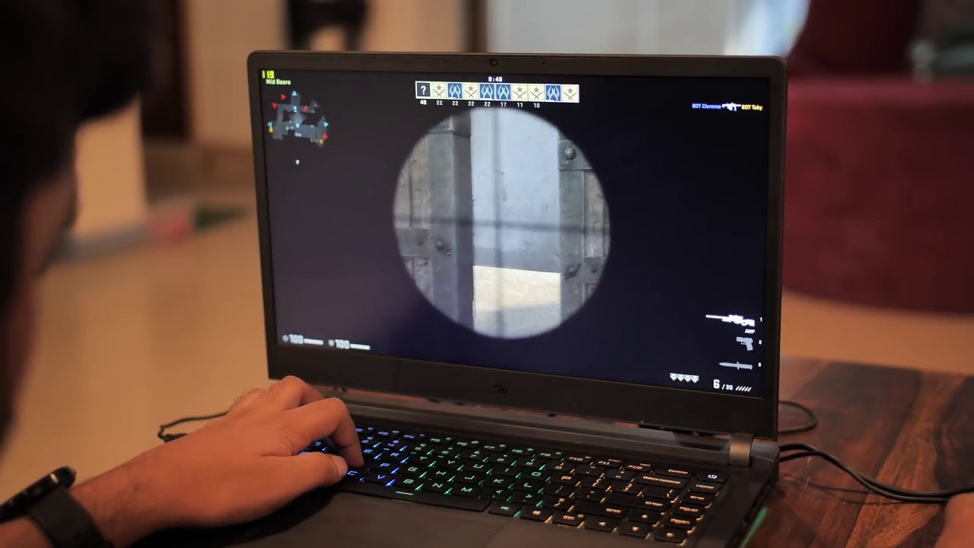
{"action": "key", "text": "w"}
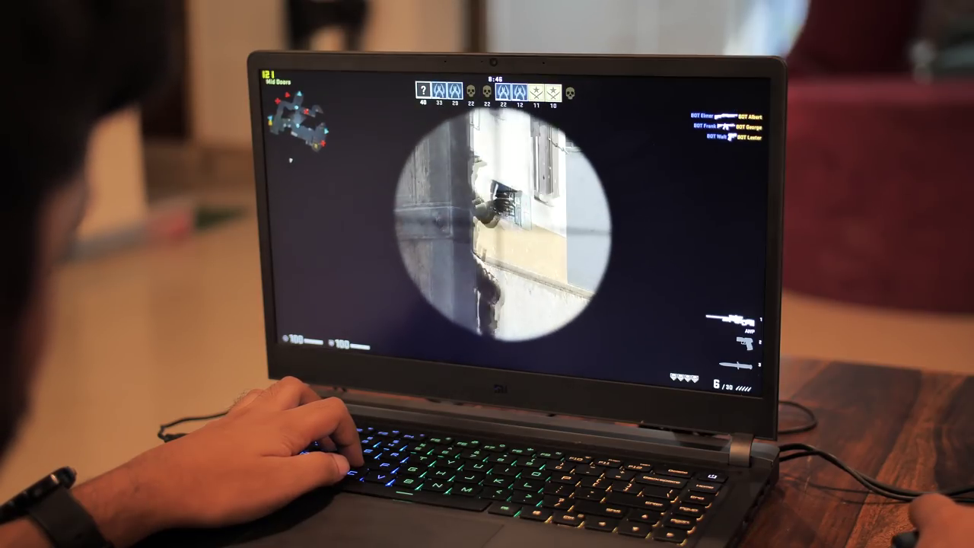
{"action": "key", "text": "q"}
{"action": "key", "text": "q"}
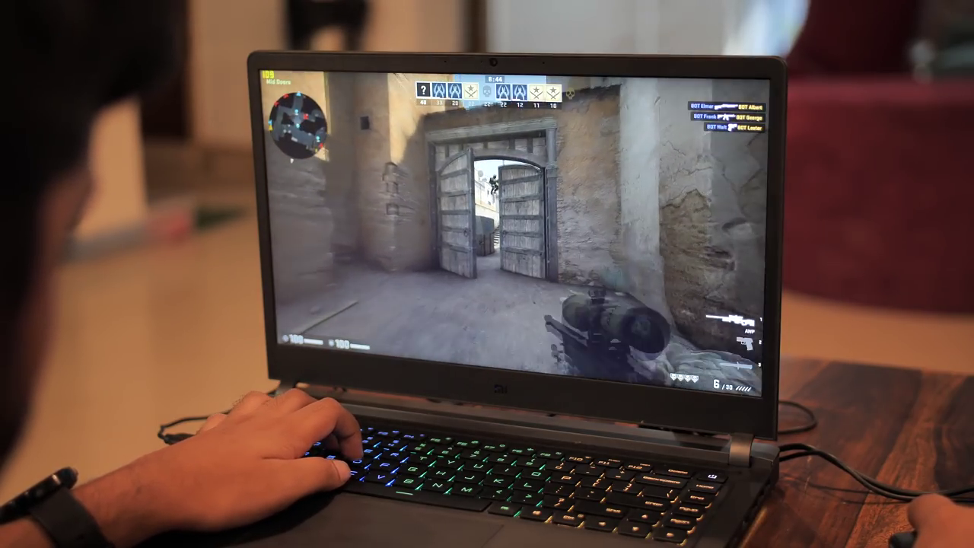
{"action": "key", "text": "w"}
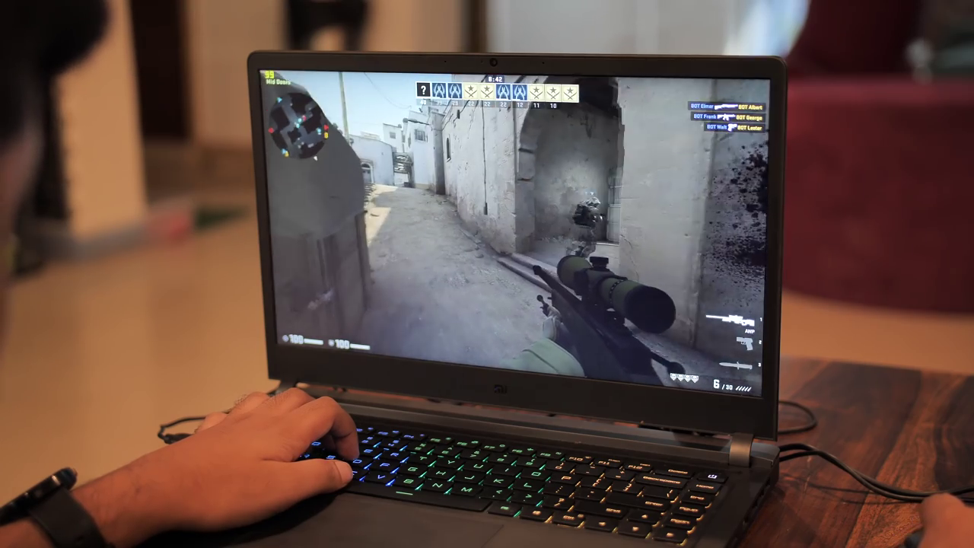
{"action": "key", "text": "w"}
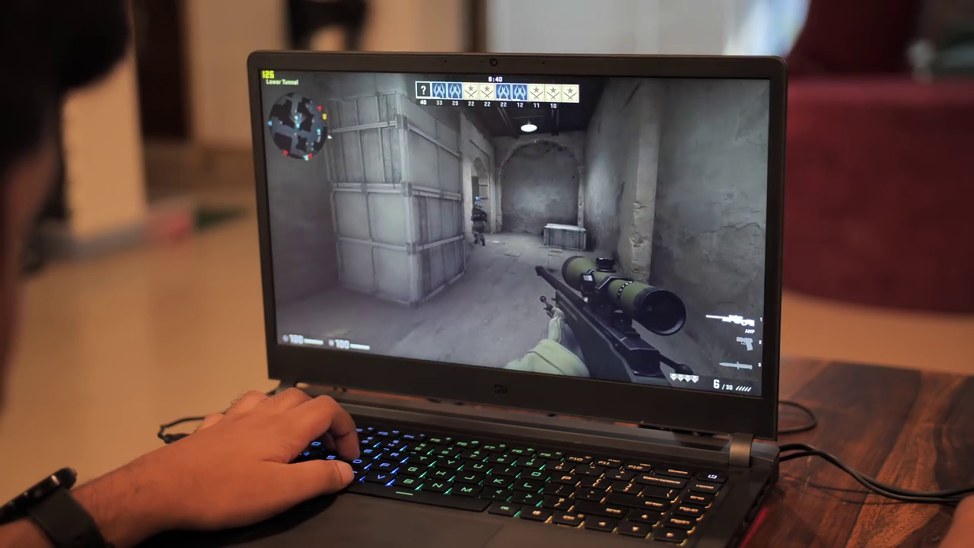
{"action": "right_click", "coordinate": [515, 234]}
{"action": "left_click", "coordinate": [515, 234]}
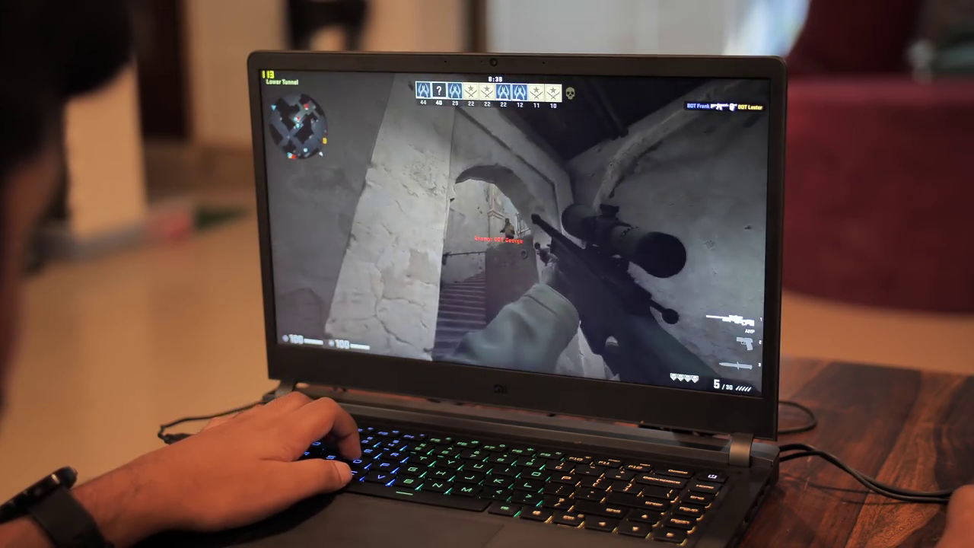
{"action": "key", "text": "2"}
{"action": "key", "text": "w"}
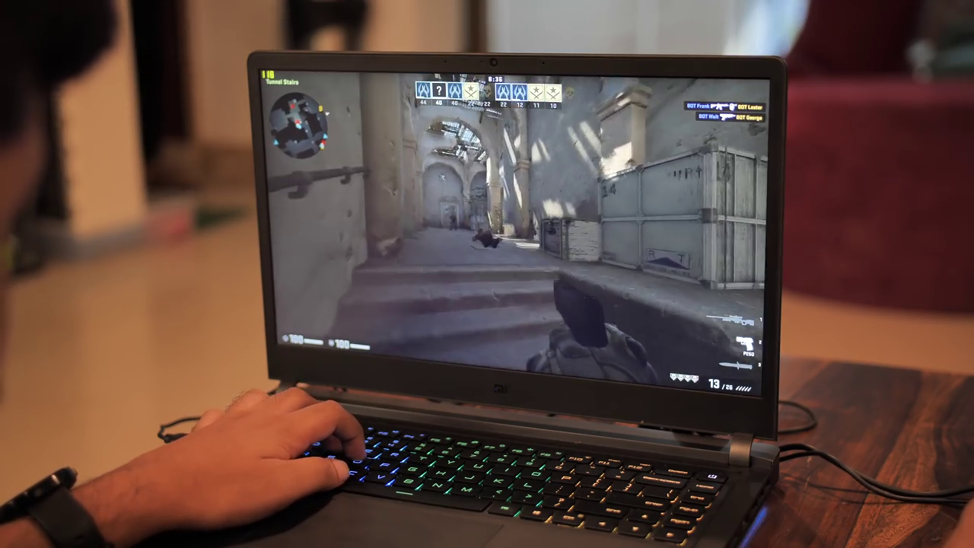